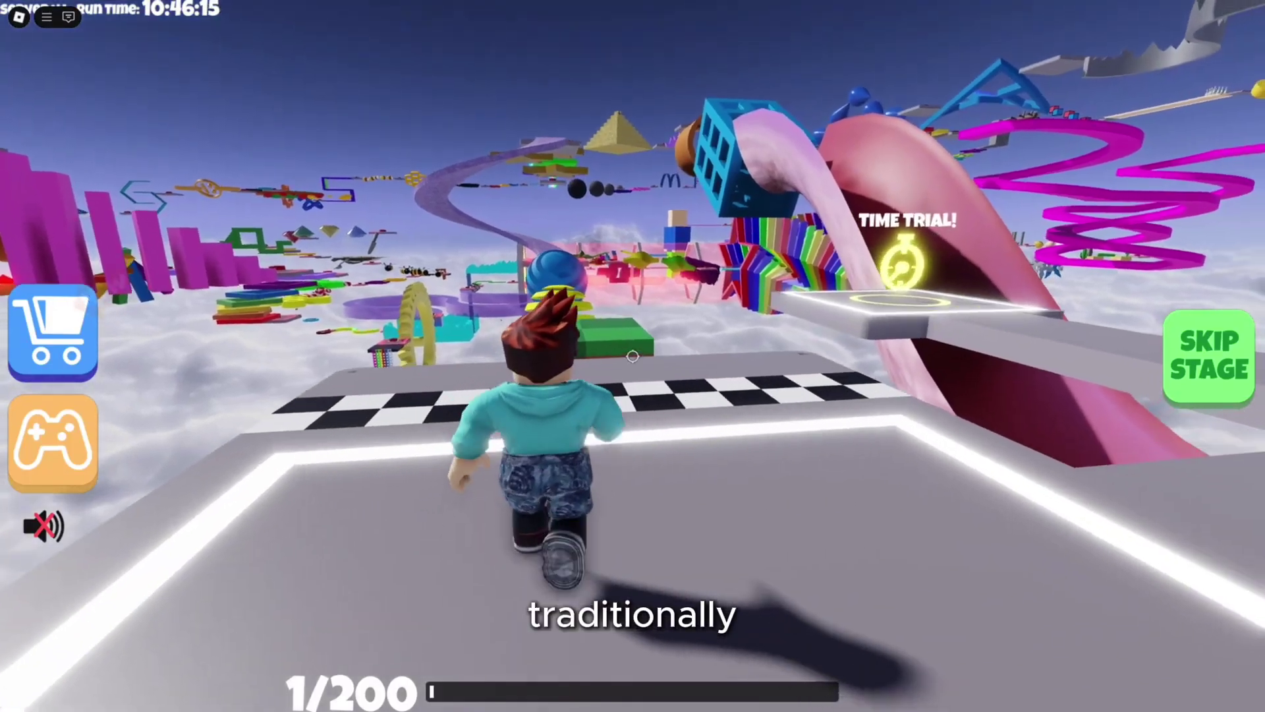
Run off the starting platform and jump along the green checkered blocks toward the first checkpoint.
{"action": "key", "text": "space"}
{"action": "key", "text": "w"}
{"action": "key", "text": "space"}
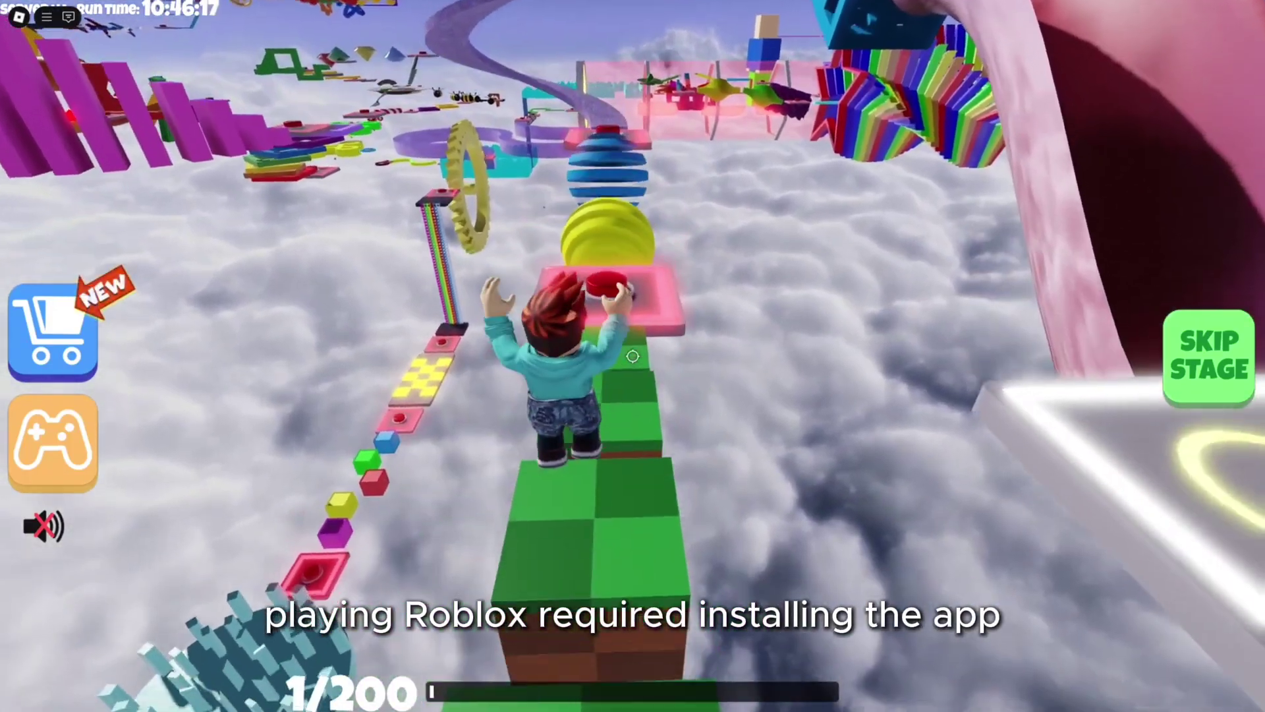
{"action": "key", "text": "space"}
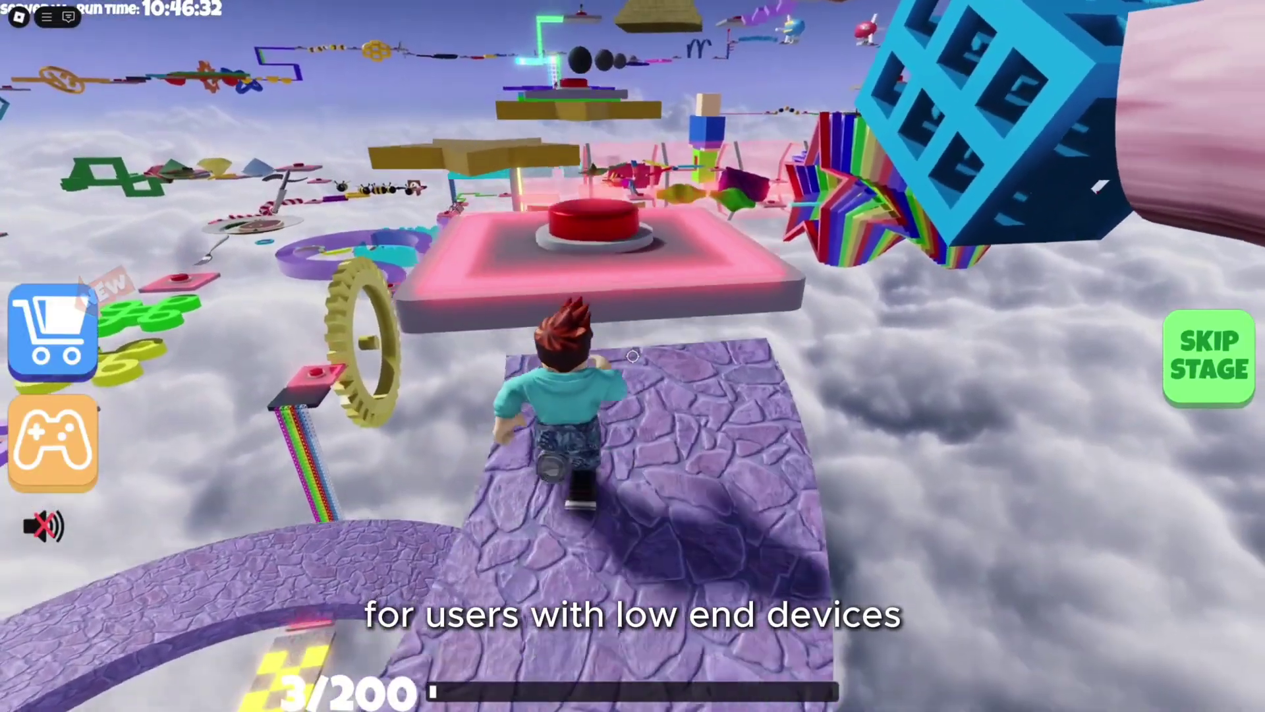
Run off the purple stone path and jump onto the checkpoint platform with the red button.
{"action": "key", "text": "w"}
{"action": "key", "text": "space"}
{"action": "key", "text": "space"}
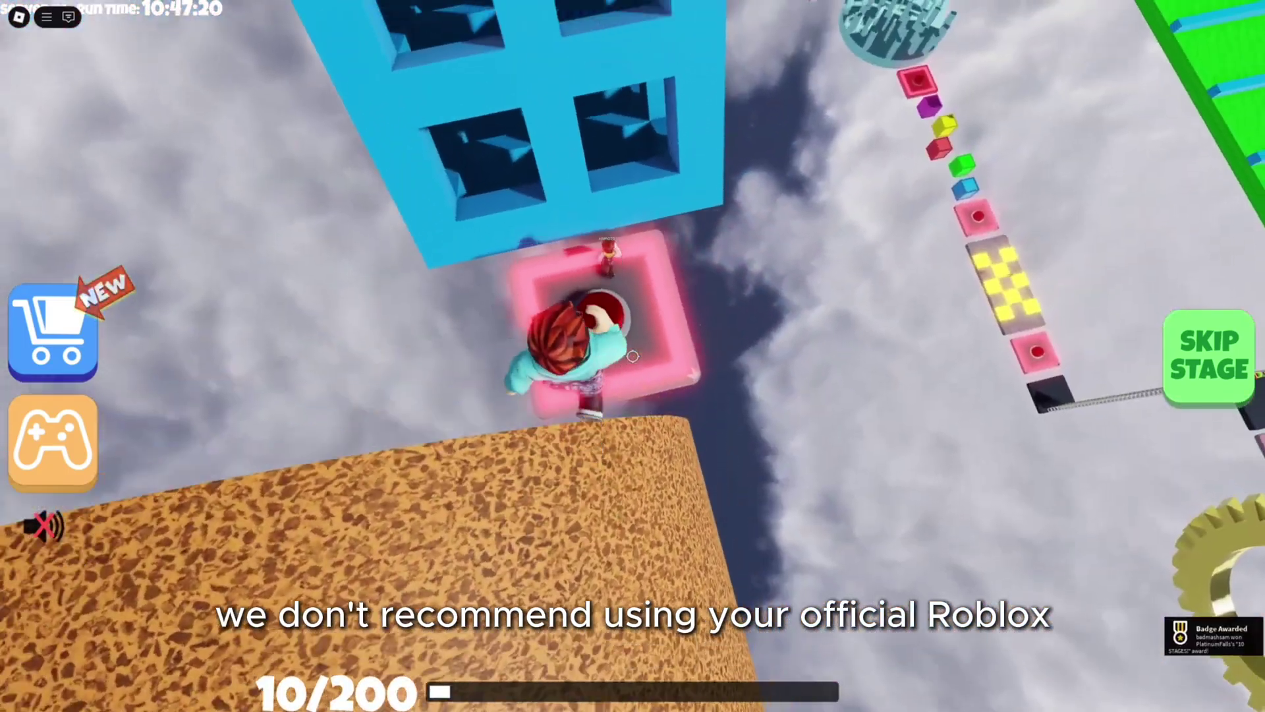
Drop from the orange speckled surface onto the checkpoint beside the blue lattice block.
{"action": "key", "text": "w"}
{"action": "key", "text": "space"}
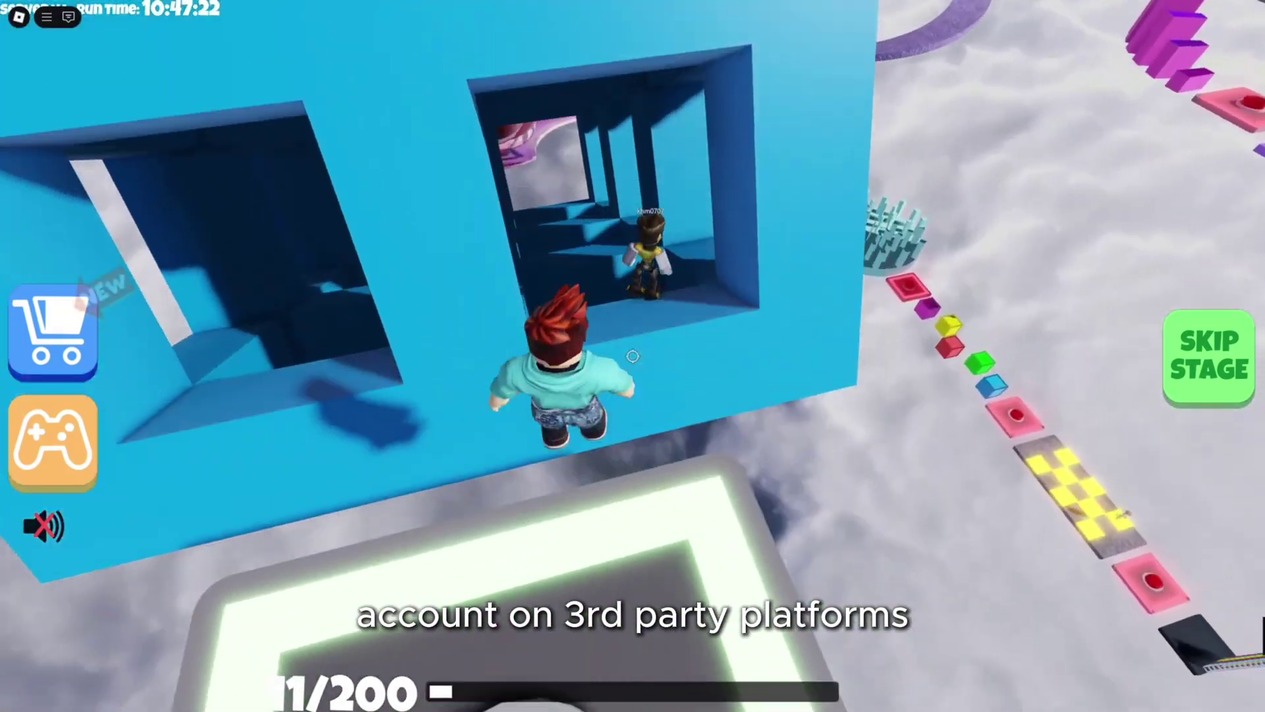
Try to cross the inside of the blue lattice block by jumping between its ledges.
{"action": "key", "text": "w"}
{"action": "key", "text": "space"}
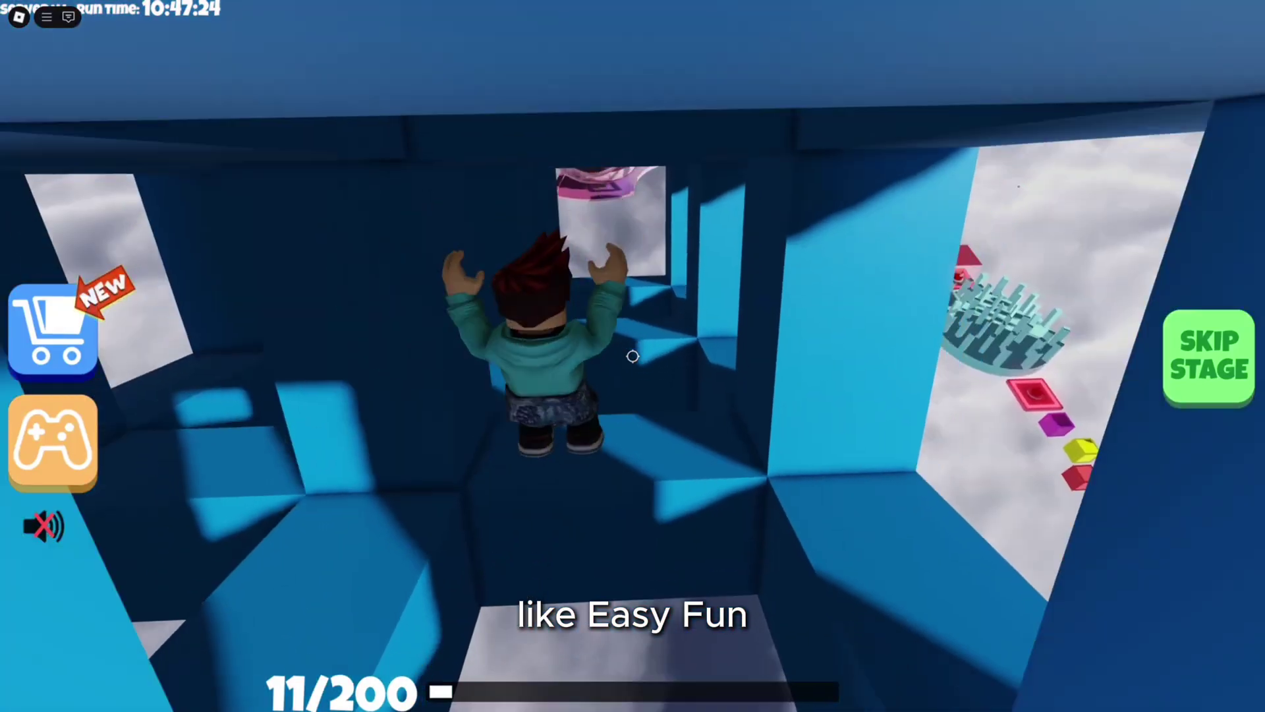
{"action": "key", "text": "w"}
{"action": "key", "text": "space"}
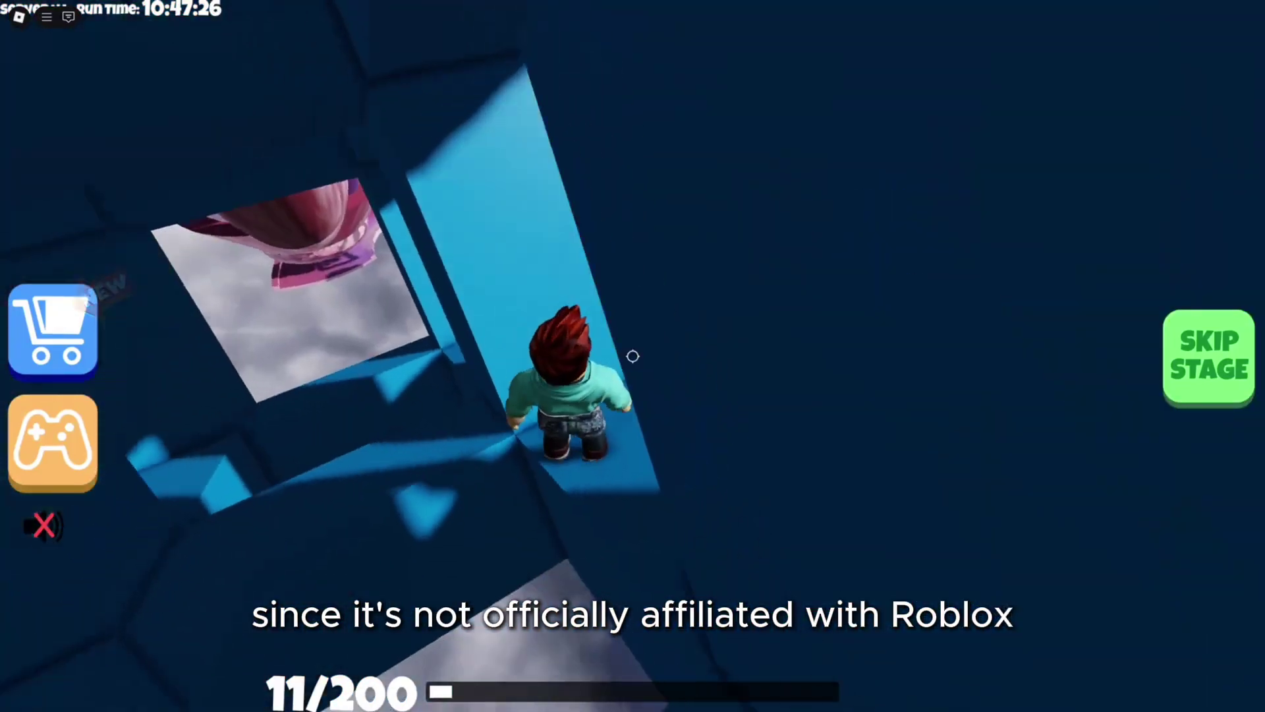
{"action": "key", "text": "w"}
{"action": "key", "text": "space"}
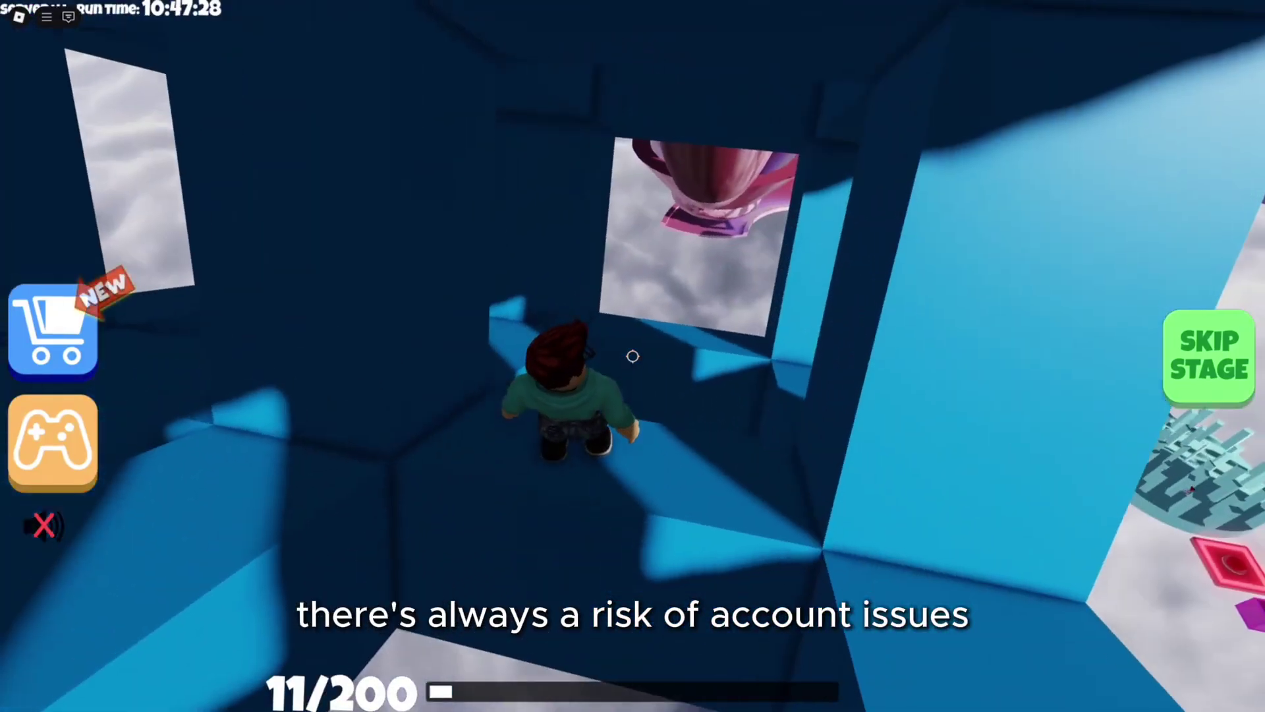
{"action": "key", "text": "w"}
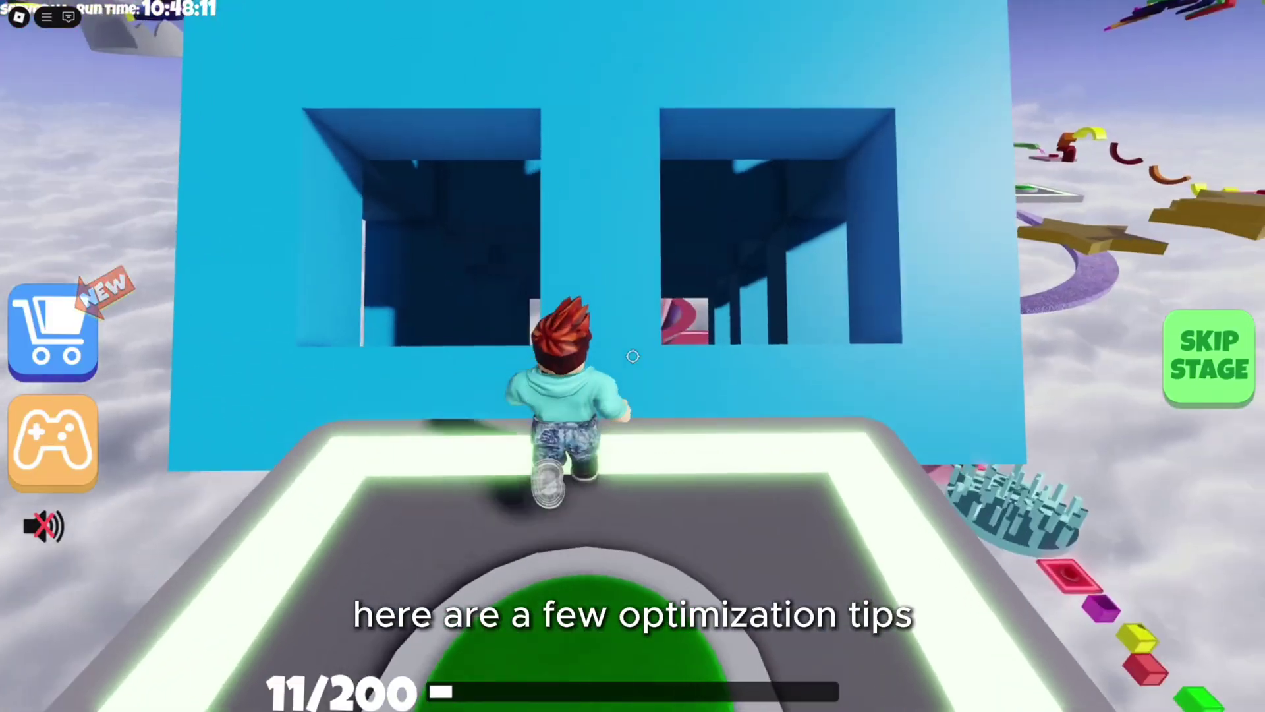
Cross the top of the blue lattice block between its holes to the checkpoint at the pink slide.
{"action": "key", "text": "w"}
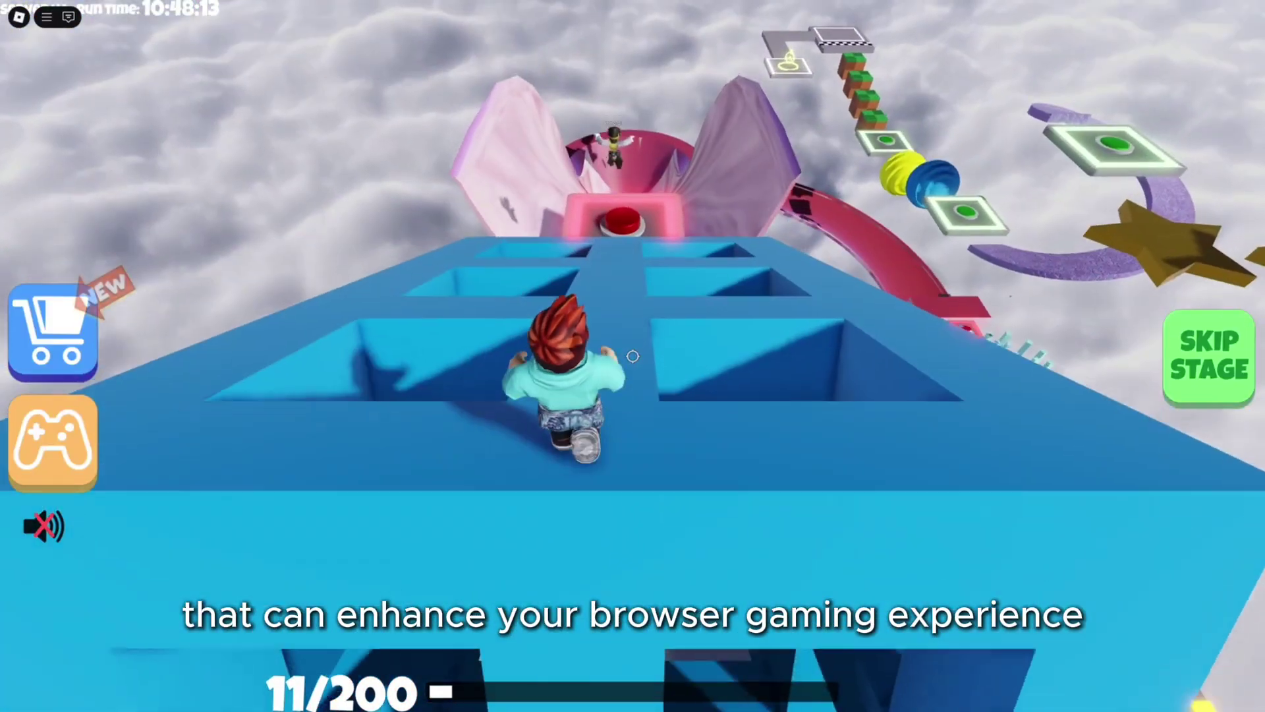
{"action": "key", "text": "w"}
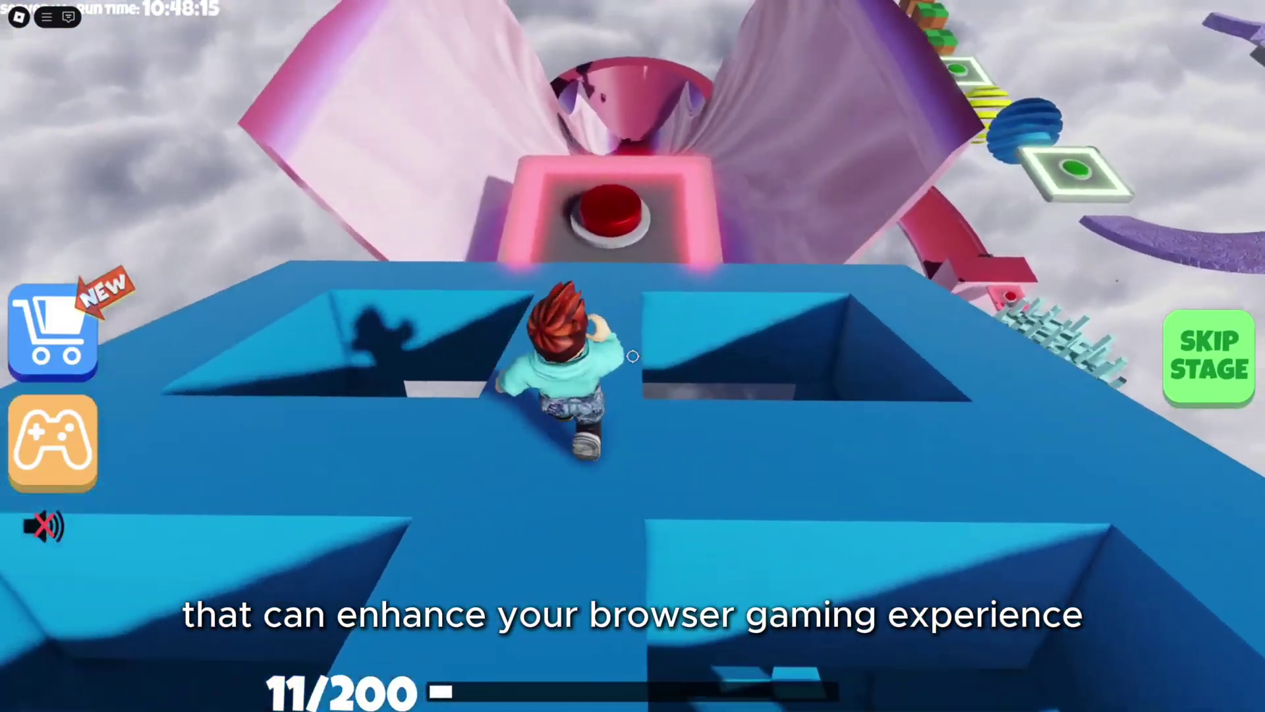
{"action": "key", "text": "w"}
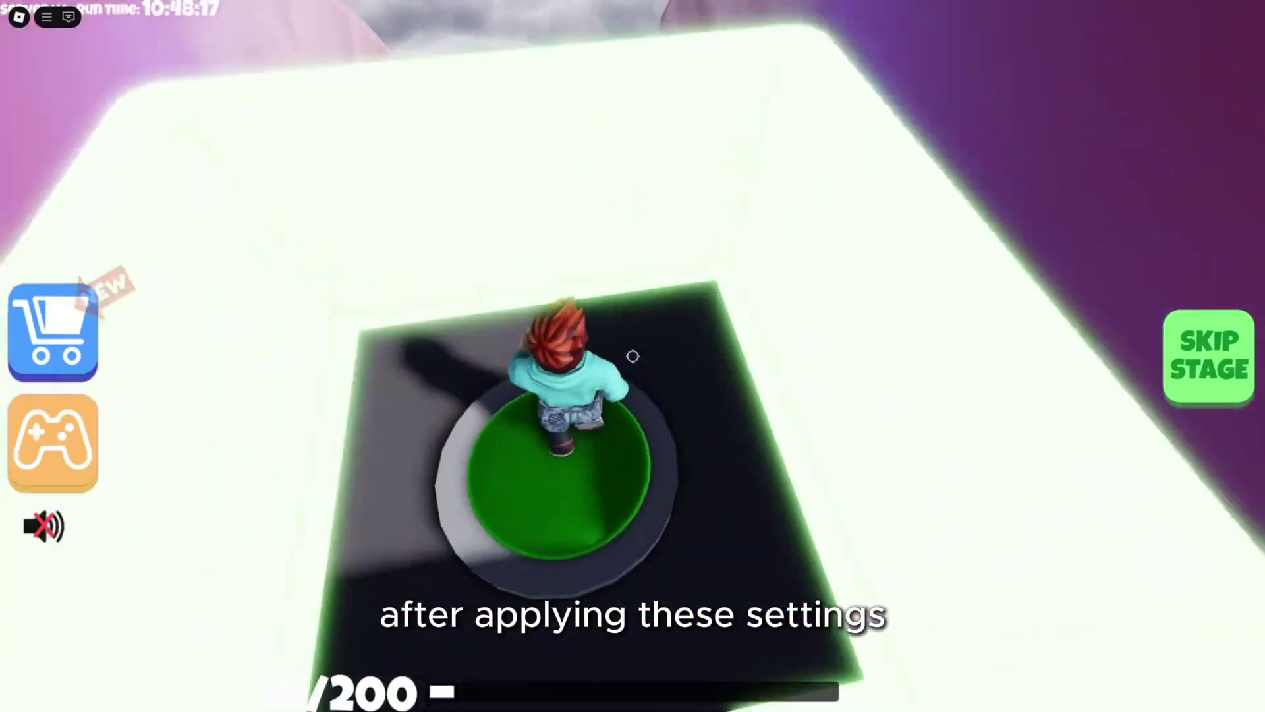
Leave the stage 12 checkpoint and slide down the pink slide.
{"action": "key", "text": "w"}
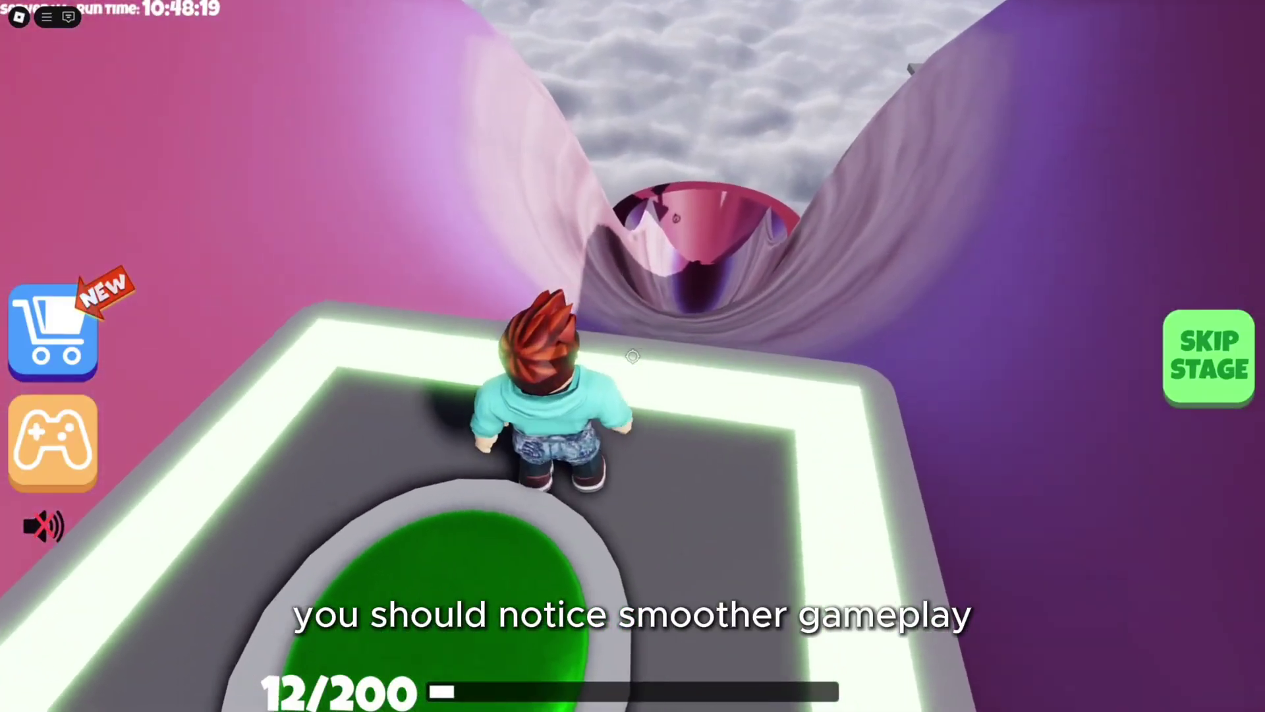
{"action": "key", "text": "w"}
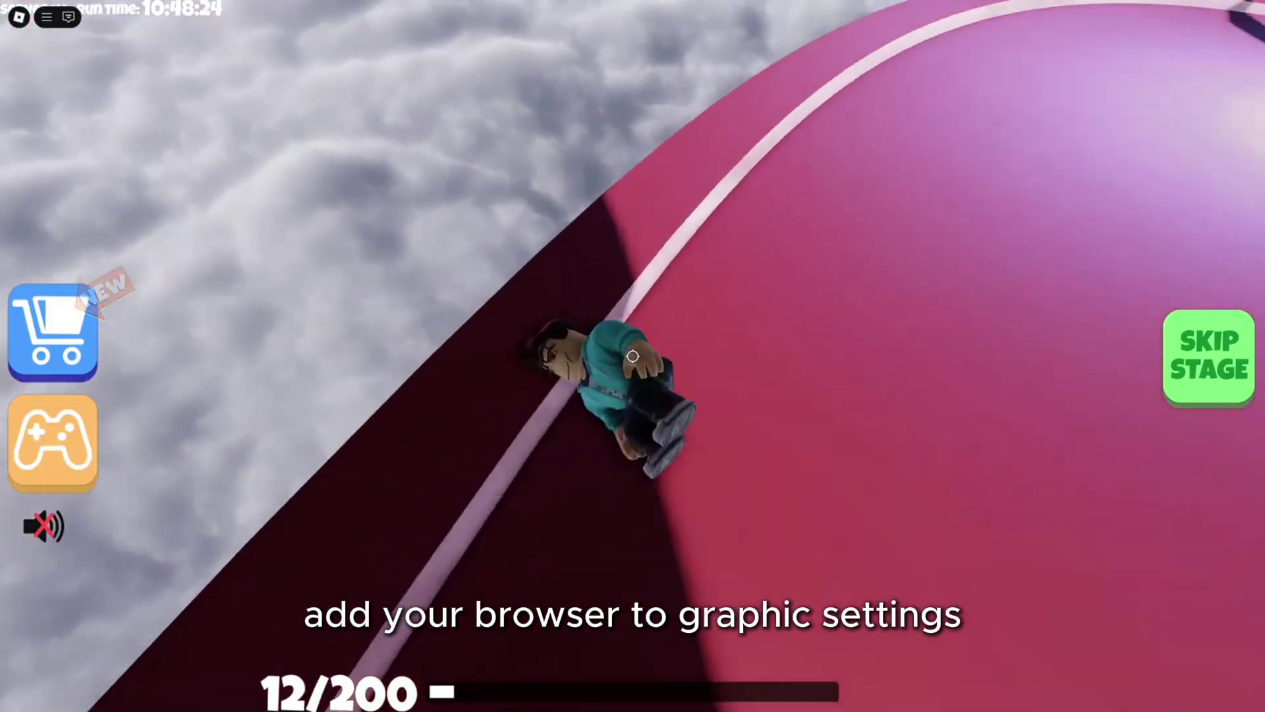
Switch to Windows Settings and open the Game Mode page in the Gaming category.
{"action": "key", "text": "super+i"}
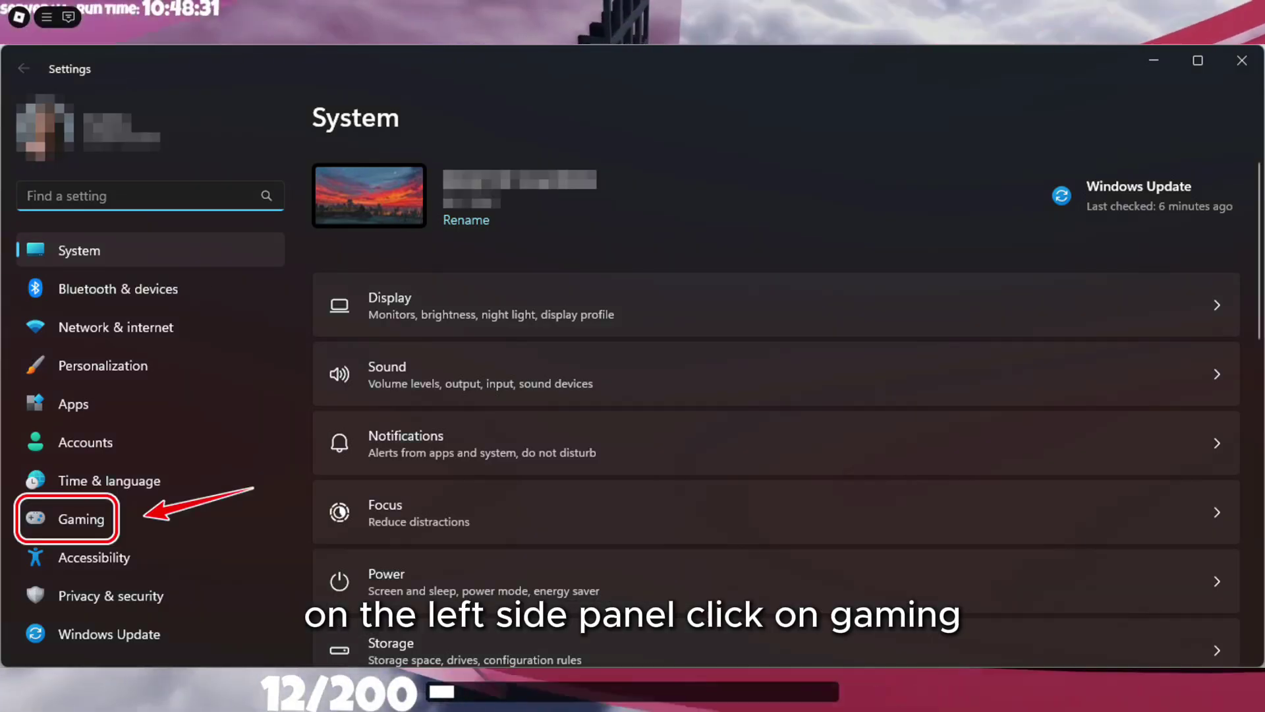
{"action": "left_click", "coordinate": [81, 519]}
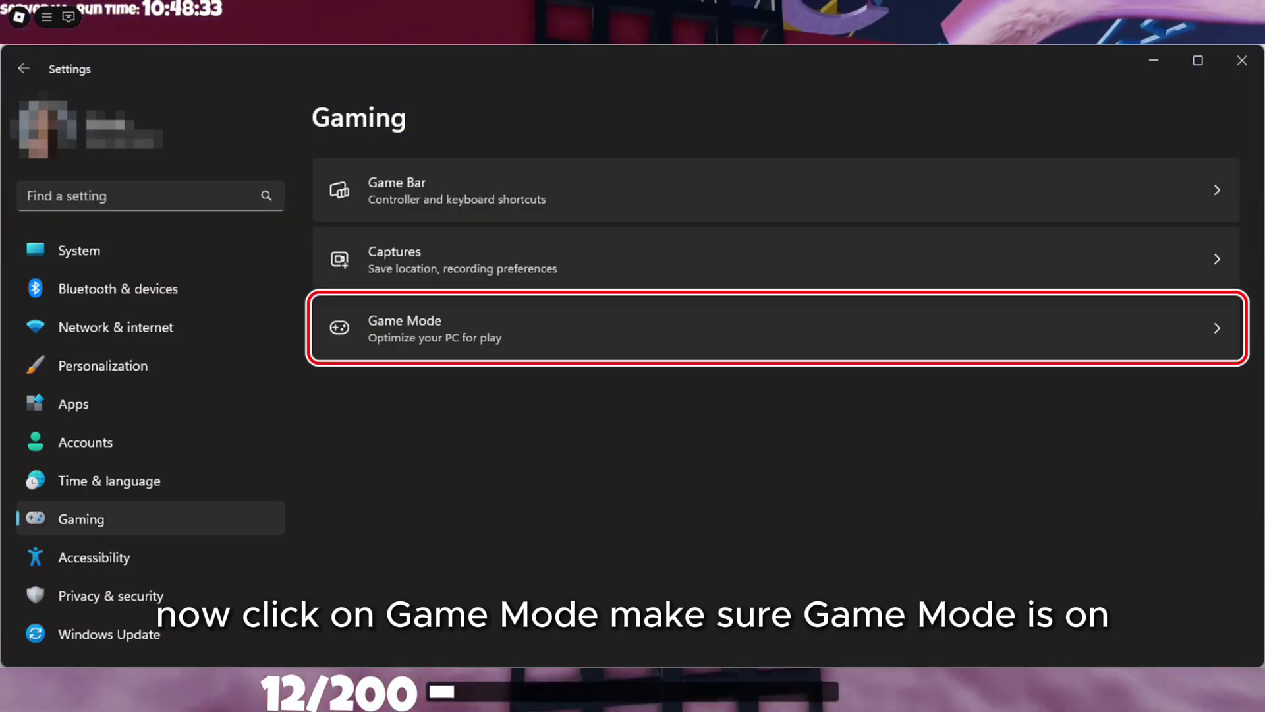
{"action": "left_click", "coordinate": [776, 328]}
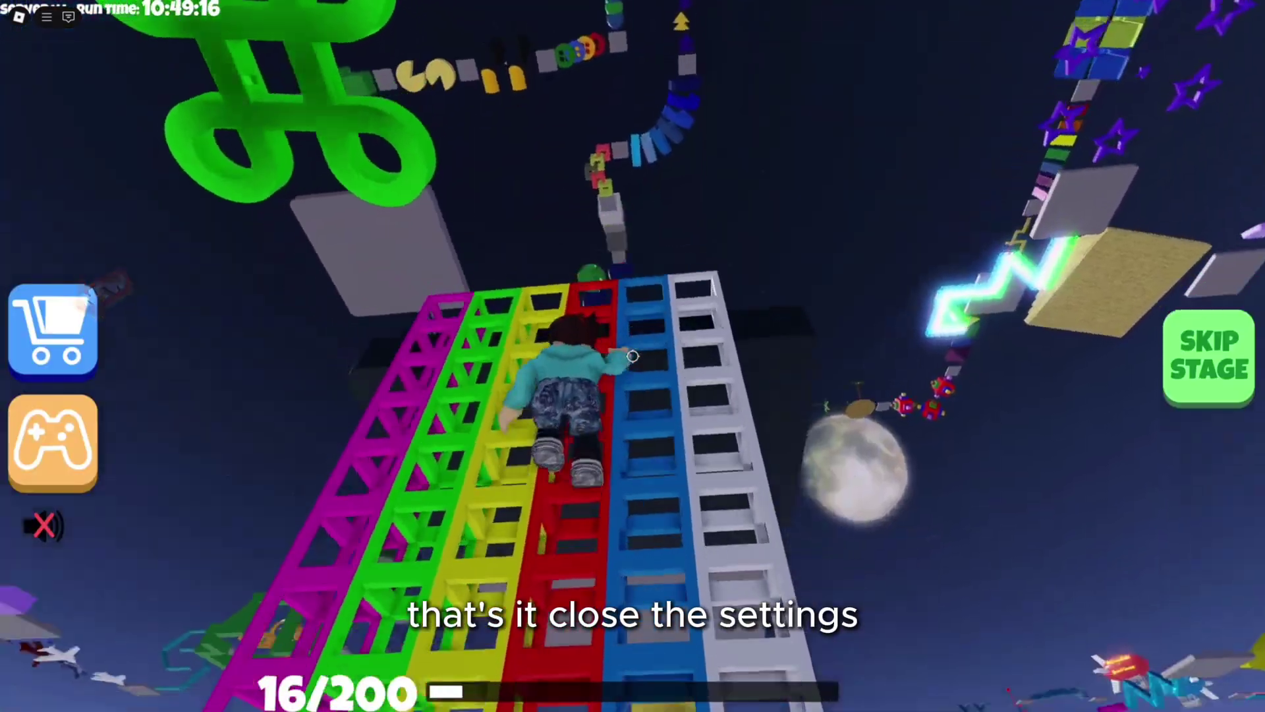
Cross the rainbow ladder to the stage 17 checkpoint and jump onto the twisted yellow blocks.
{"action": "key", "text": "w"}
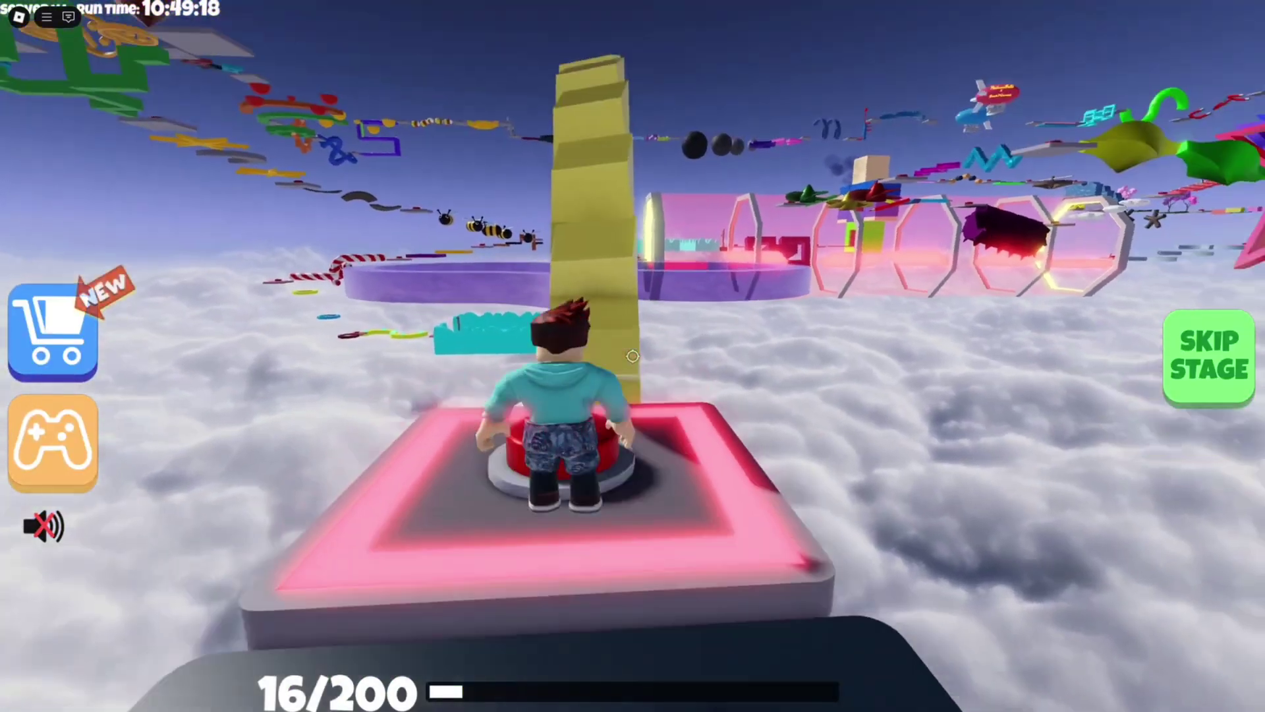
{"action": "key", "text": "space"}
{"action": "key", "text": "w"}
{"action": "key", "text": "space"}
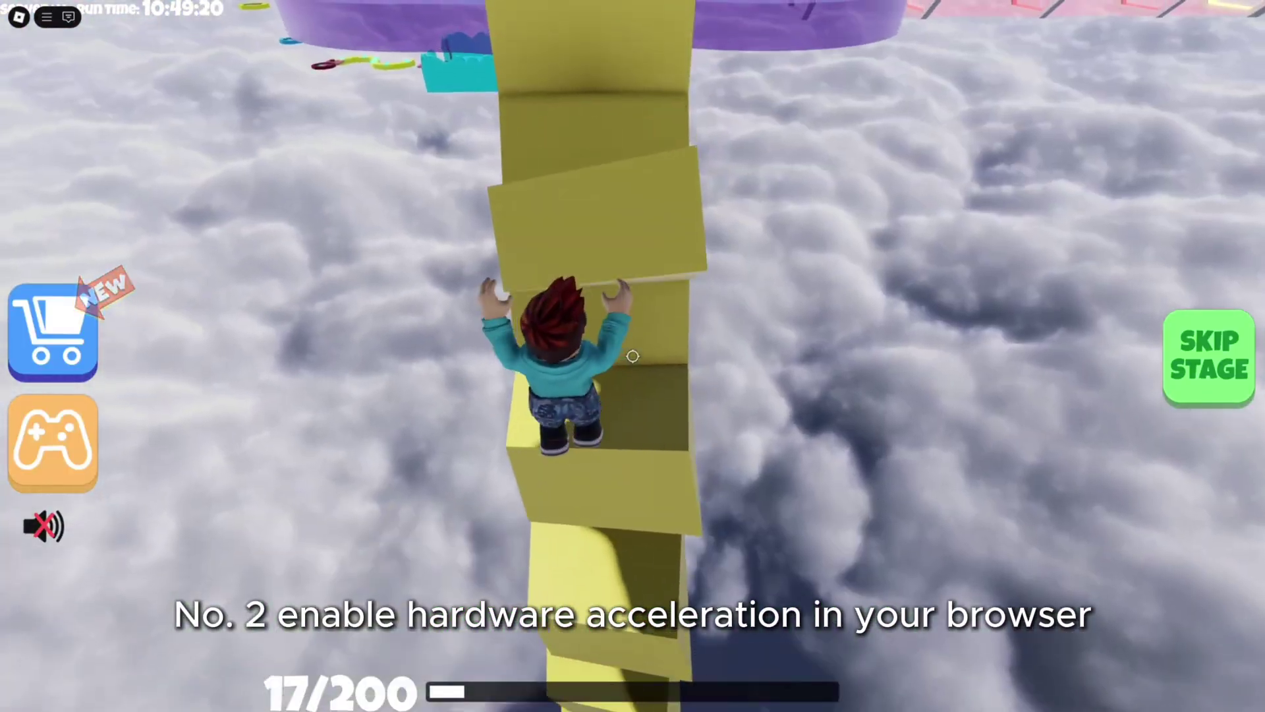
Try to climb over the twisted yellow blocks and jump down to the checkpoint before the purple track.
{"action": "key", "text": "w"}
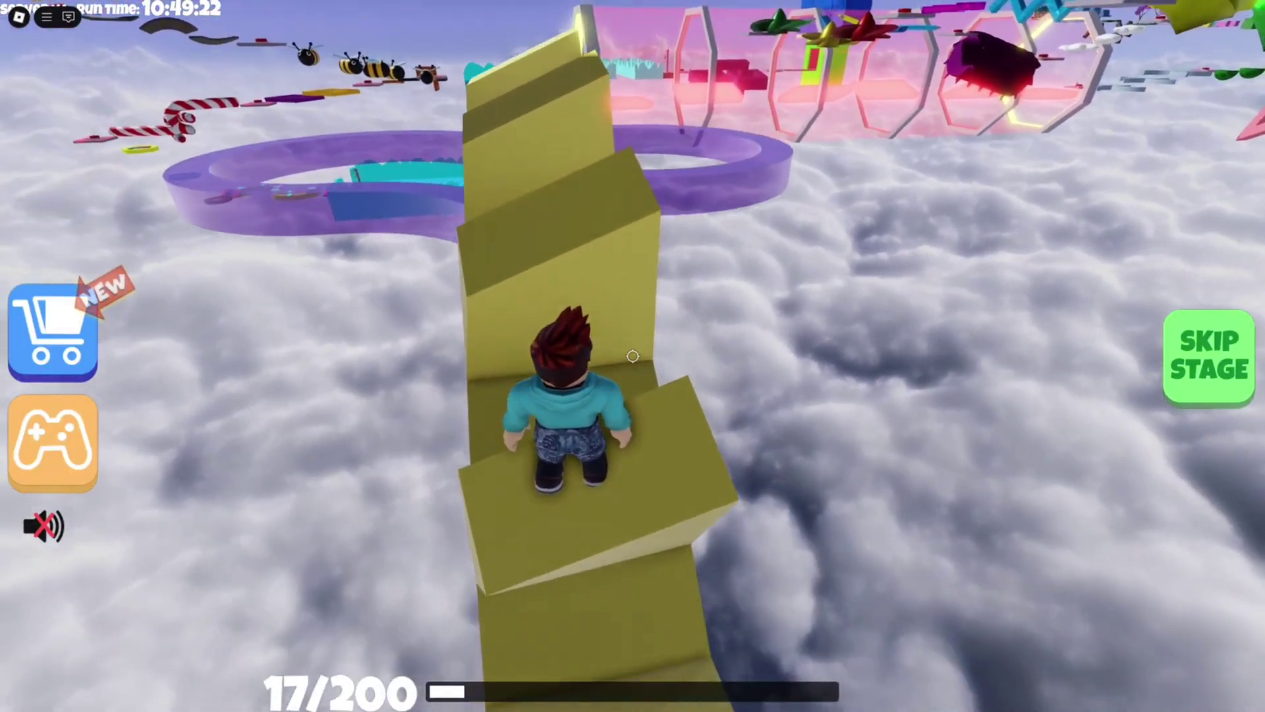
{"action": "key", "text": "w"}
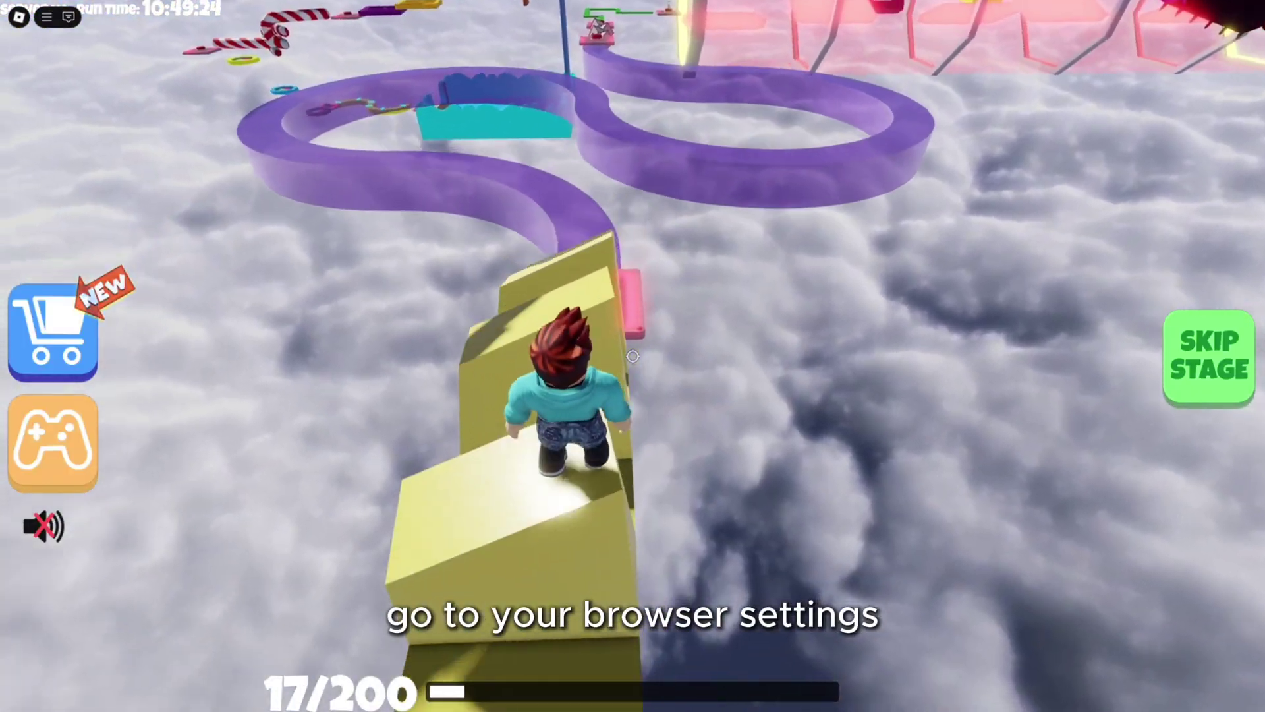
{"action": "key", "text": "w"}
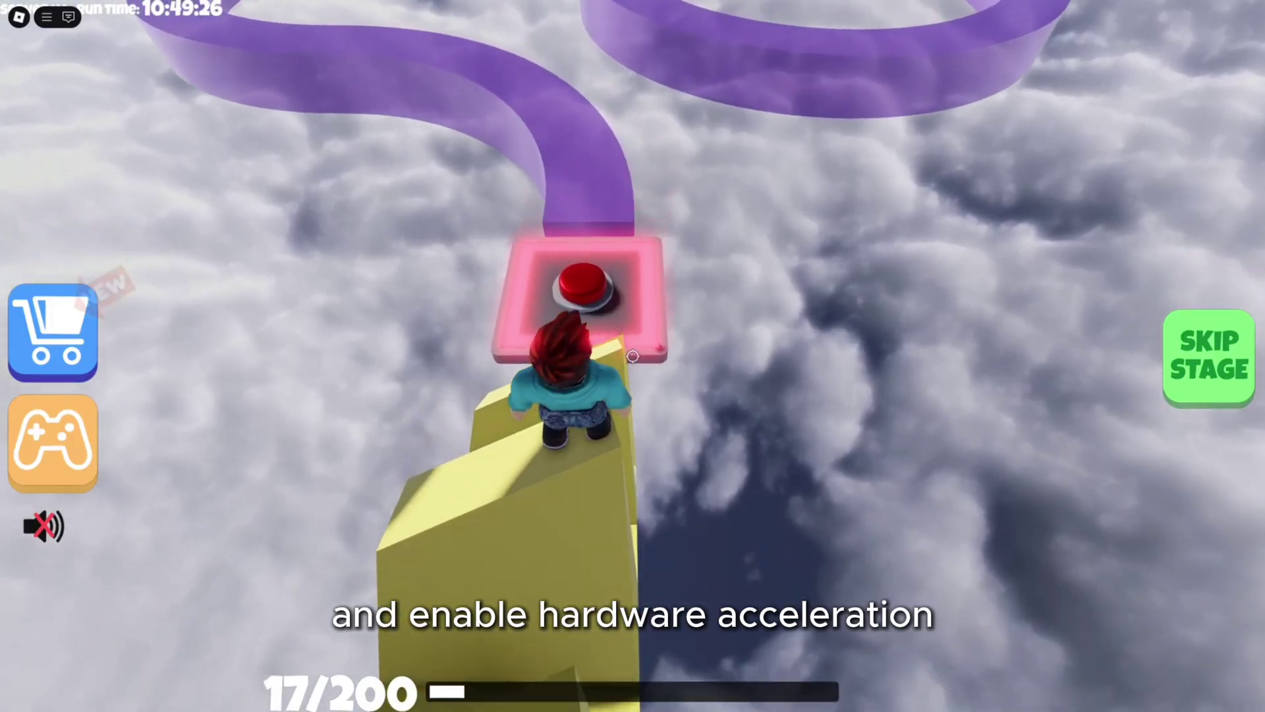
{"action": "key", "text": "space"}
{"action": "key", "text": "w"}
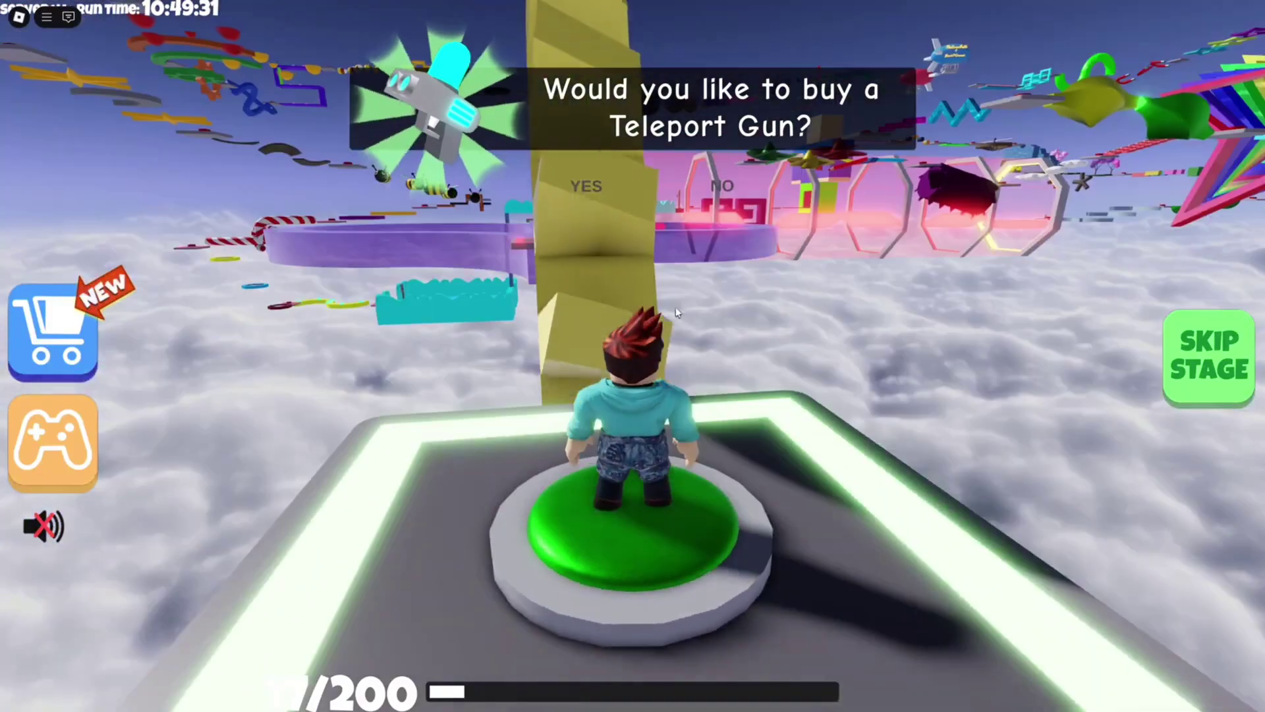
Decline the Teleport Gun offer and climb over the yellow blocks to the stage 18 checkpoint.
{"action": "left_click", "coordinate": [720, 183]}
{"action": "left_click", "coordinate": [719, 182]}
{"action": "key", "text": "w"}
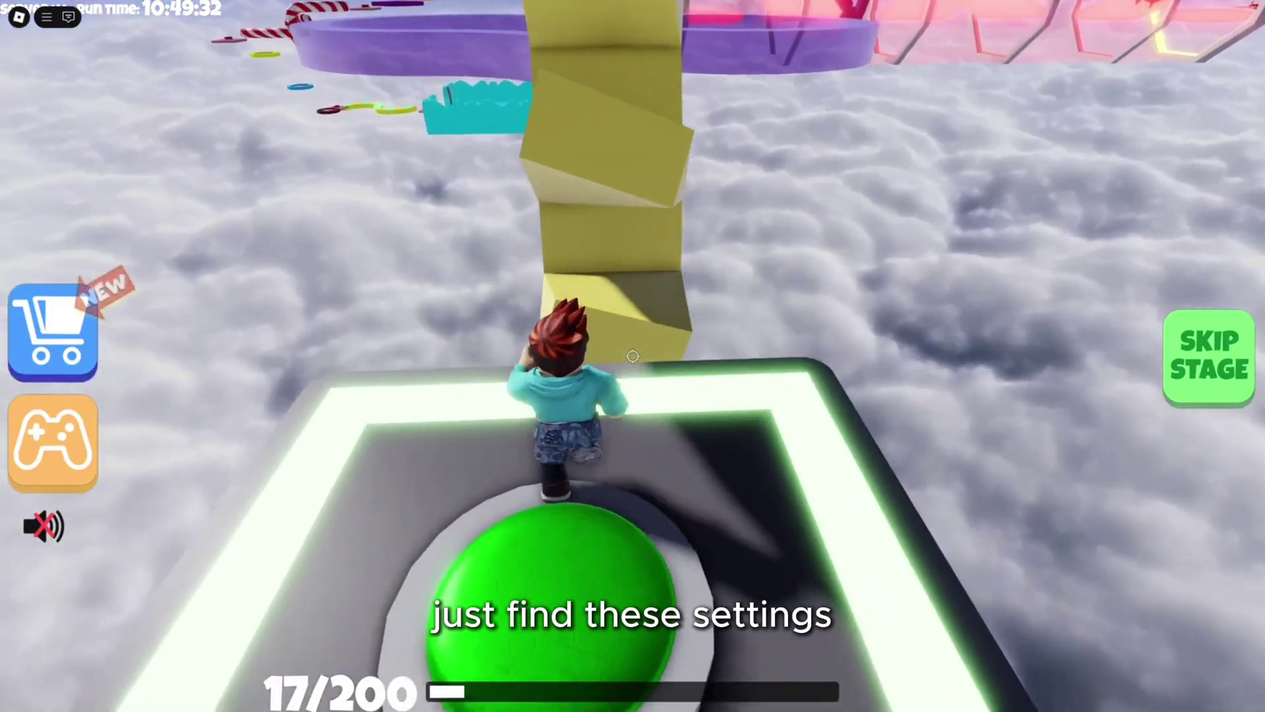
{"action": "key", "text": "w"}
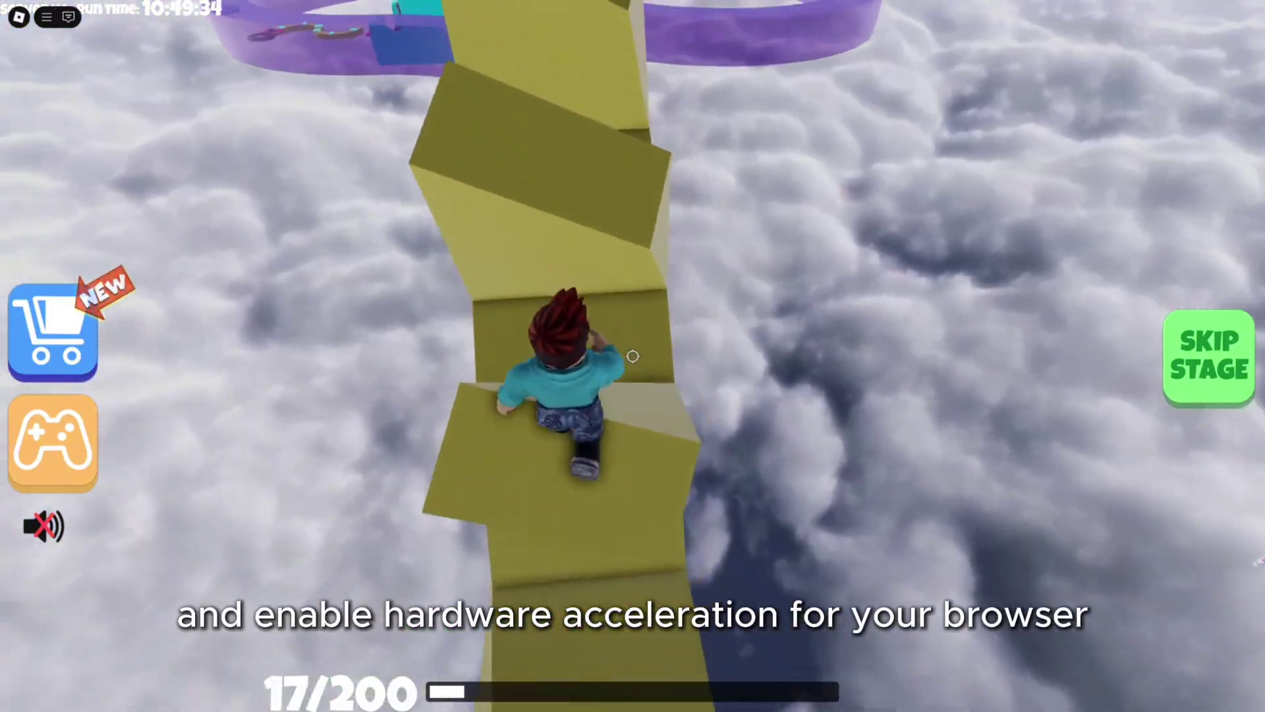
{"action": "key", "text": "w"}
{"action": "key", "text": "space"}
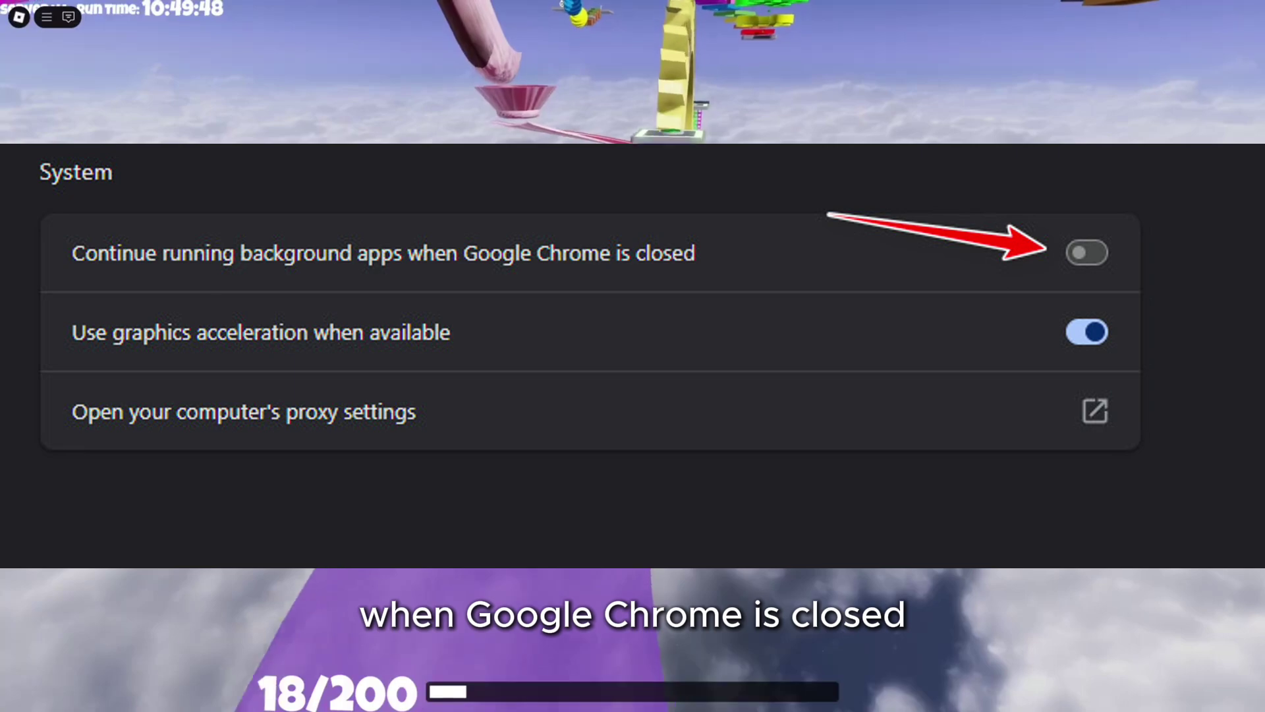
Run and jump along the curved purple track to the checkpoint at its end.
{"action": "key", "text": "w"}
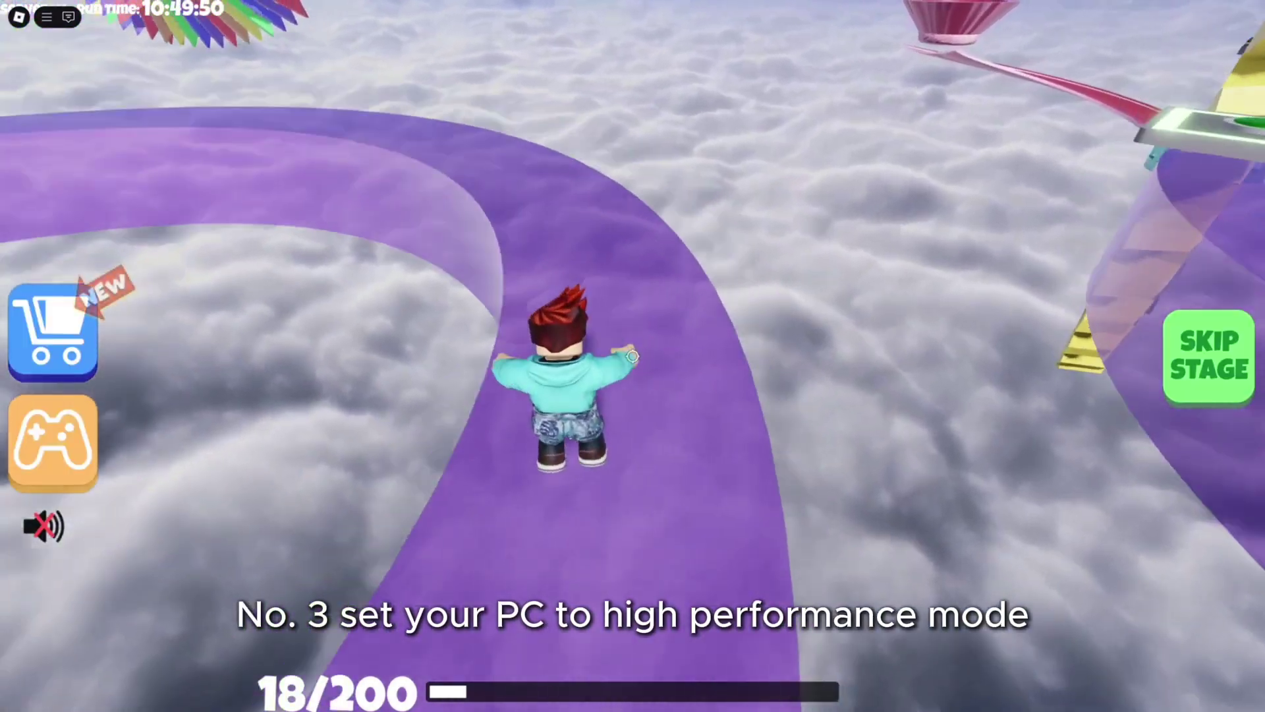
{"action": "key", "text": "space"}
{"action": "key", "text": "w"}
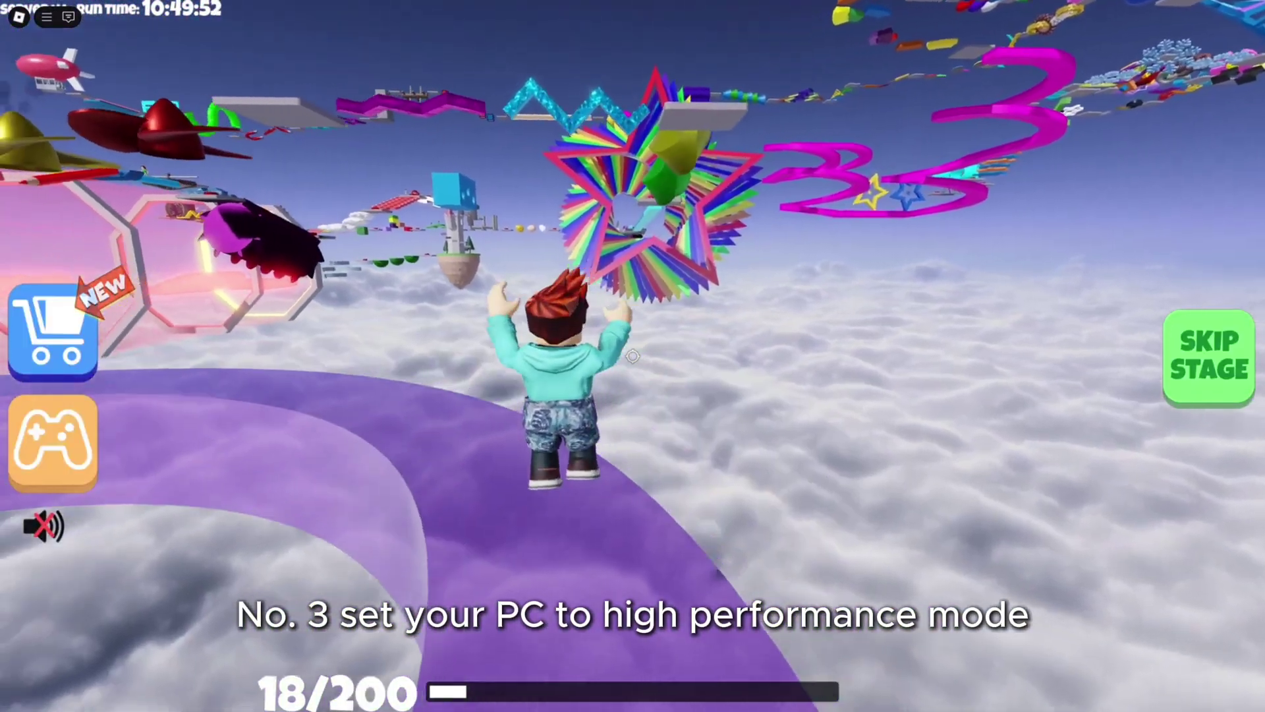
{"action": "key", "text": "space"}
{"action": "key", "text": "w"}
{"action": "key", "text": "space"}
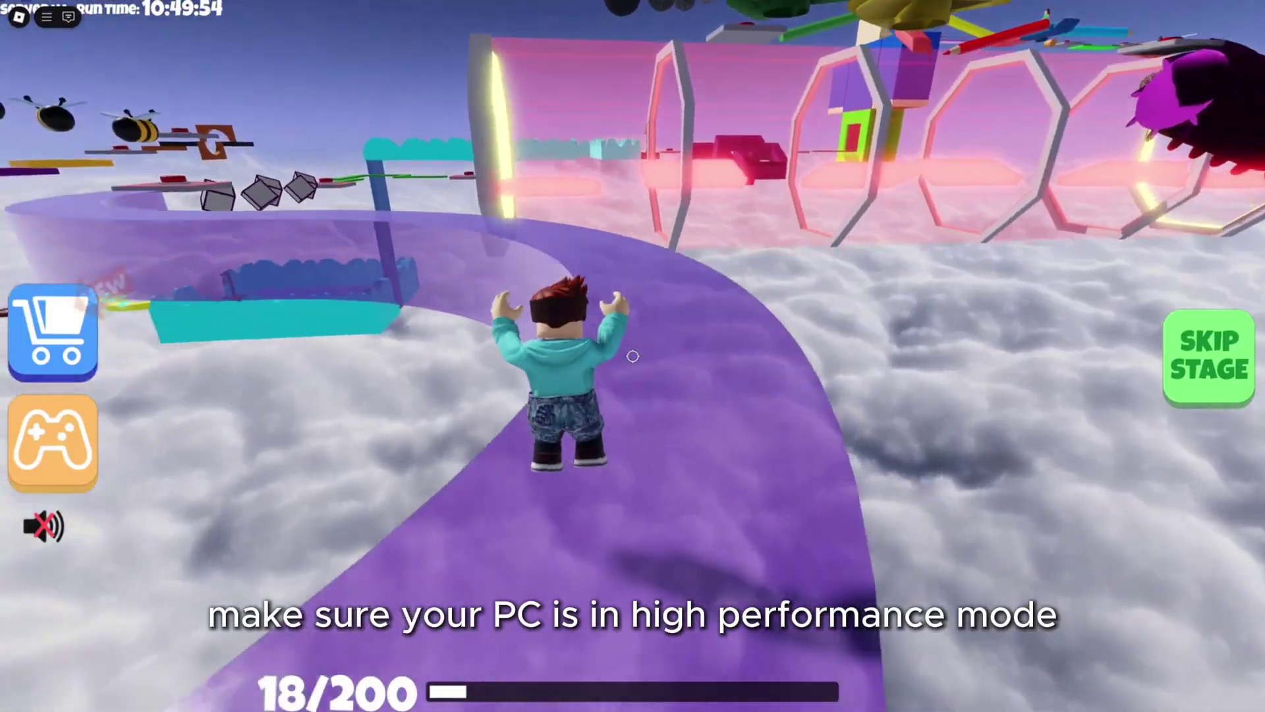
{"action": "key", "text": "w"}
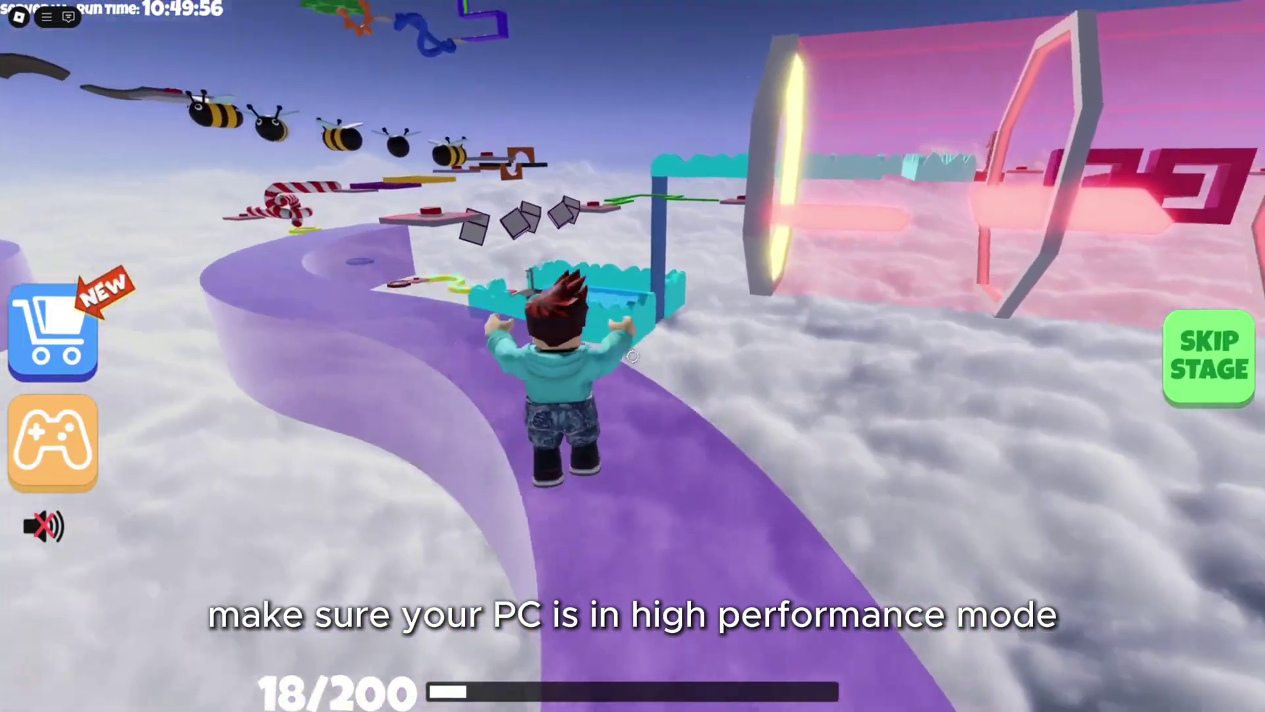
{"action": "key", "text": "space"}
{"action": "key", "text": "w"}
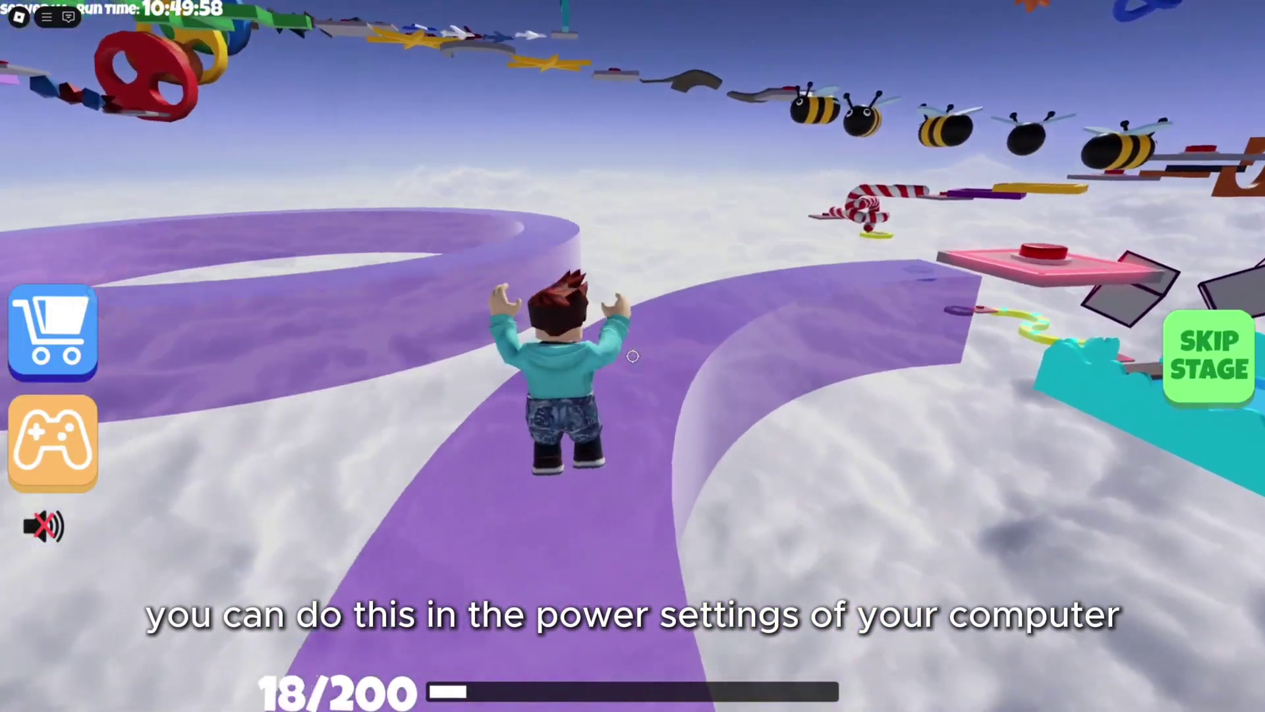
{"action": "key", "text": "w"}
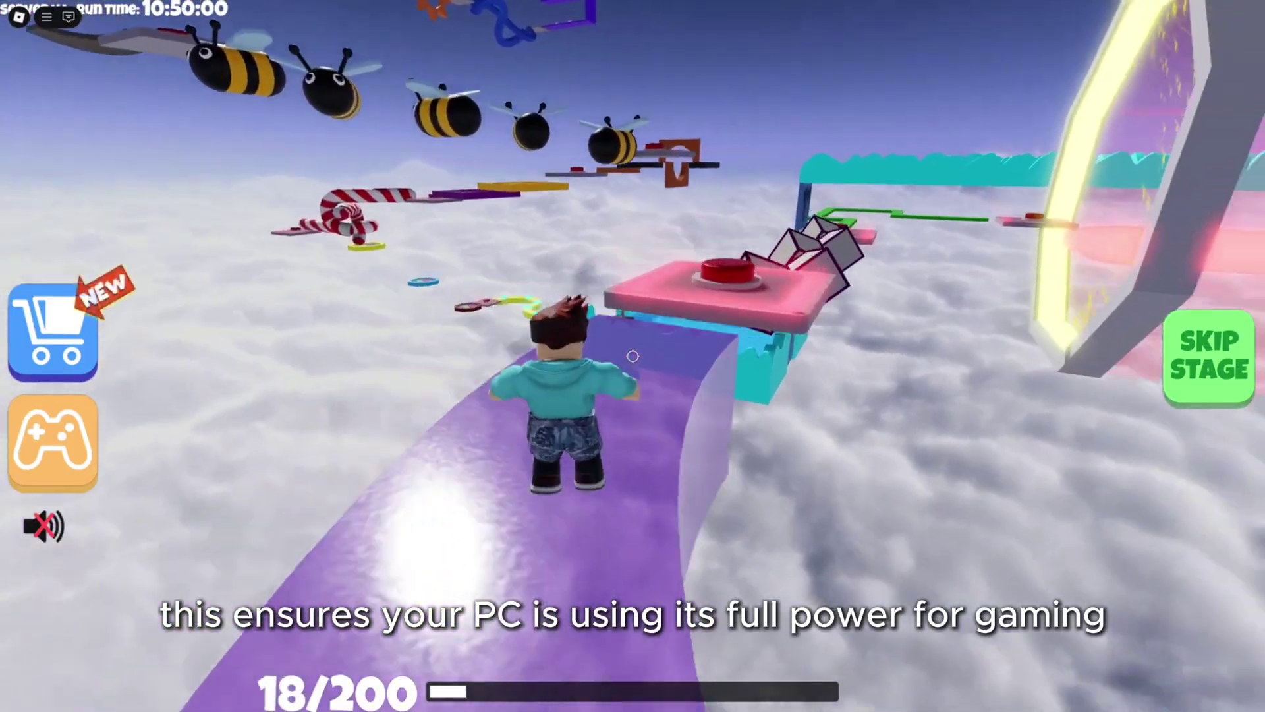
{"action": "key", "text": "space"}
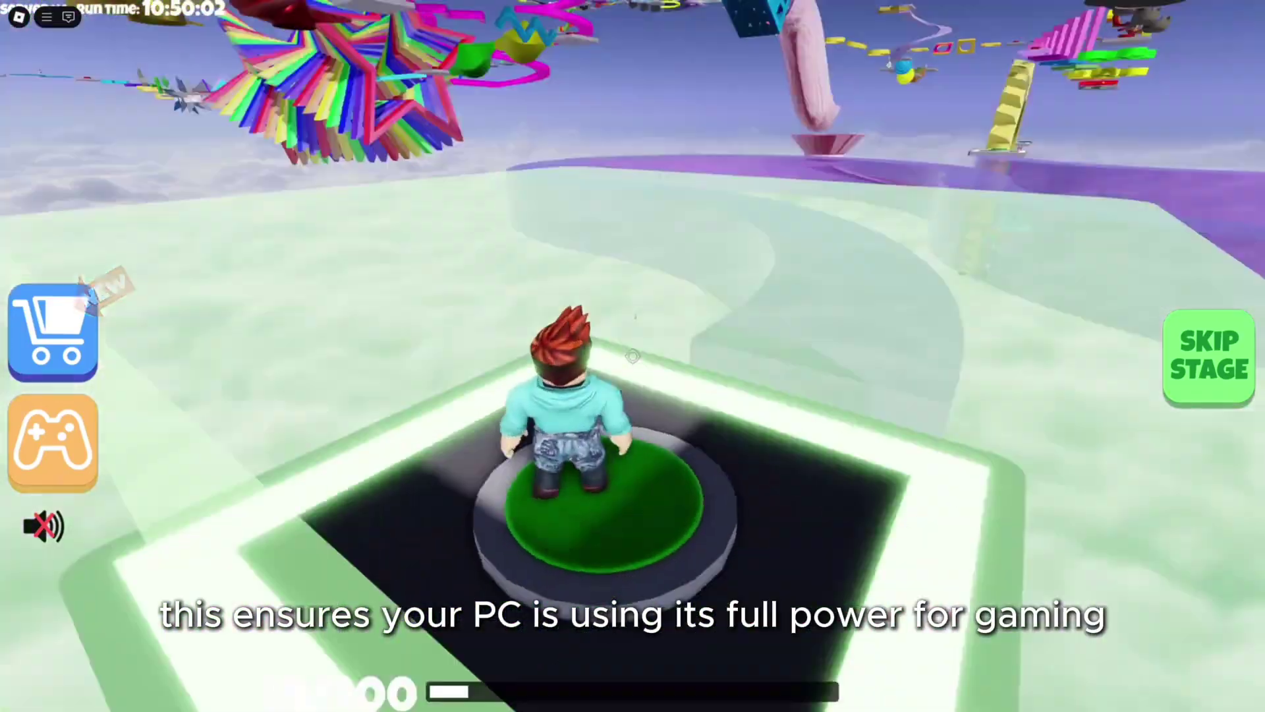
Leave the checkpoint and jump across the tilted grey cubes toward the next red-button platform.
{"action": "key", "text": "w"}
{"action": "key", "text": "w"}
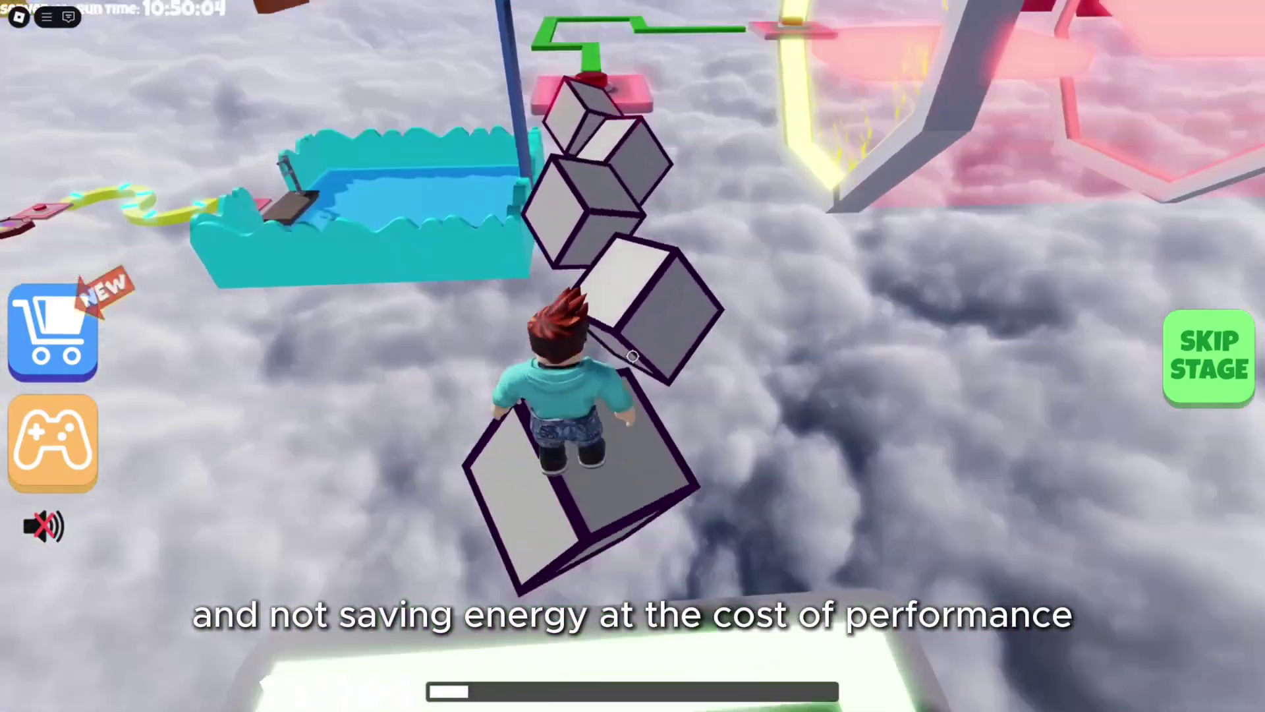
{"action": "key", "text": "space"}
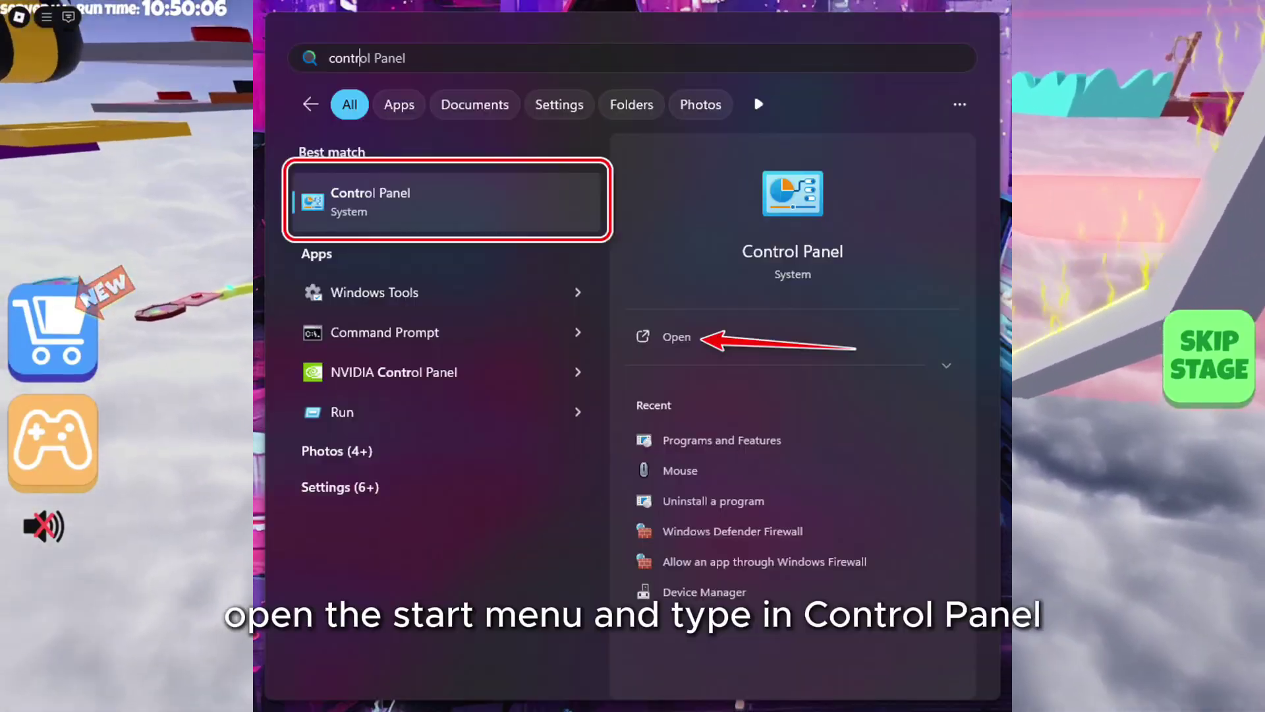